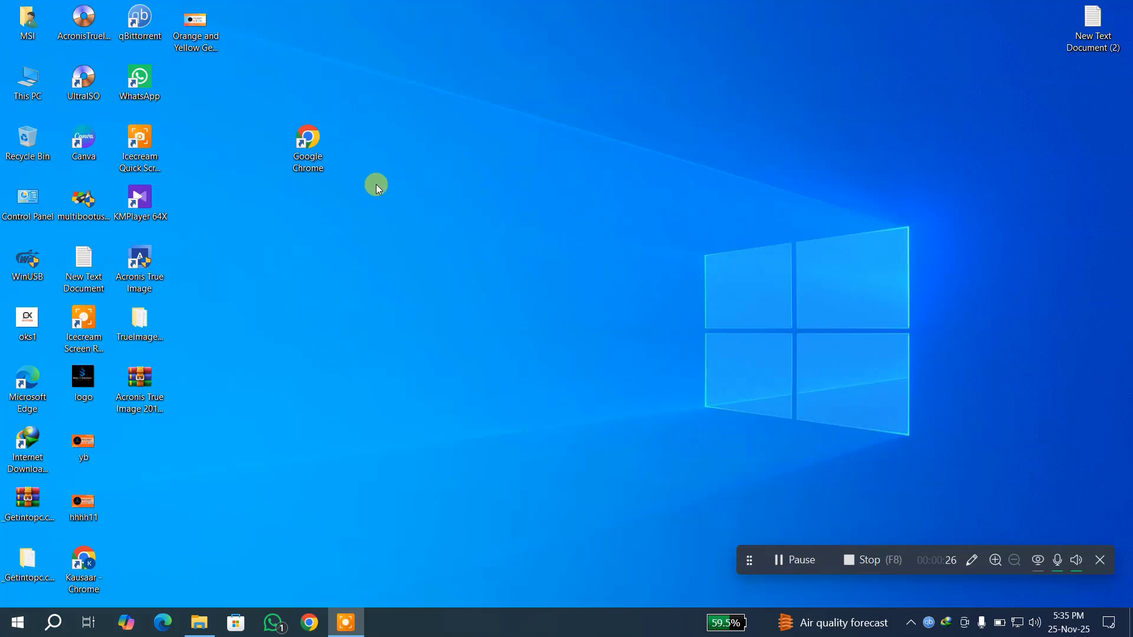
Open Google Chrome and search Google for "avro keyboard download"
left_click(312, 143)
double_click(313, 143)
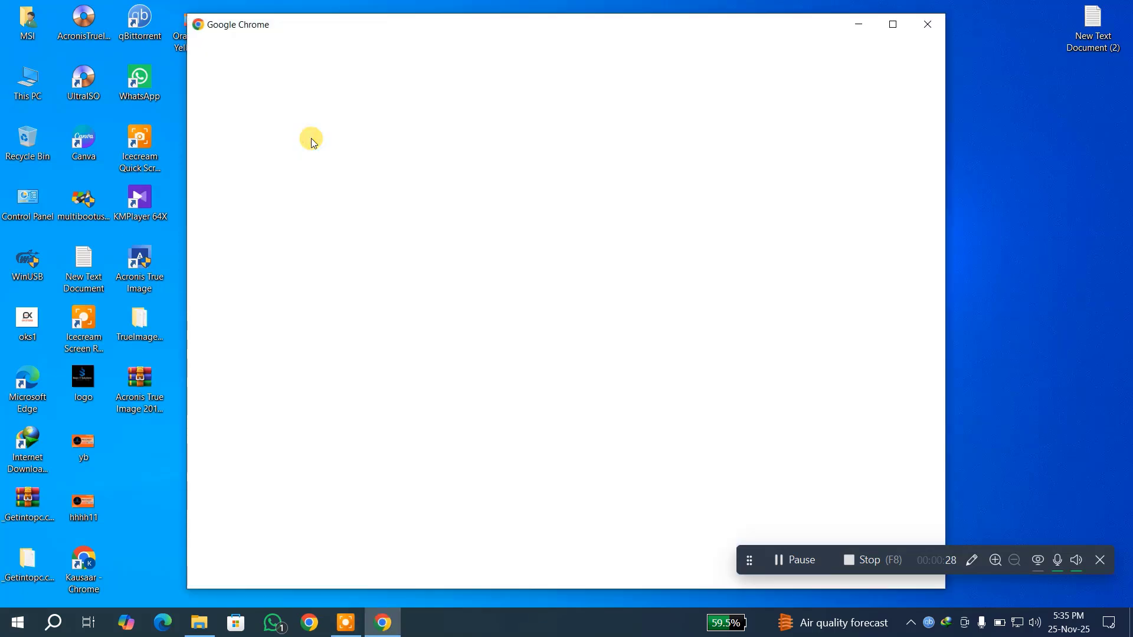
left_click(466, 332)
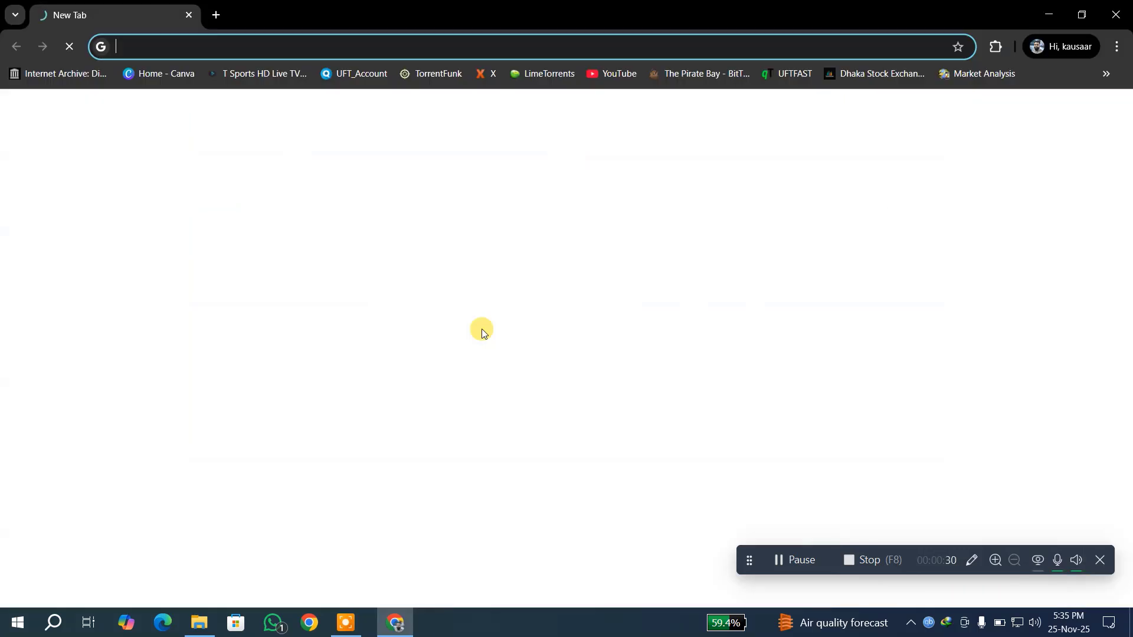
left_click(461, 305)
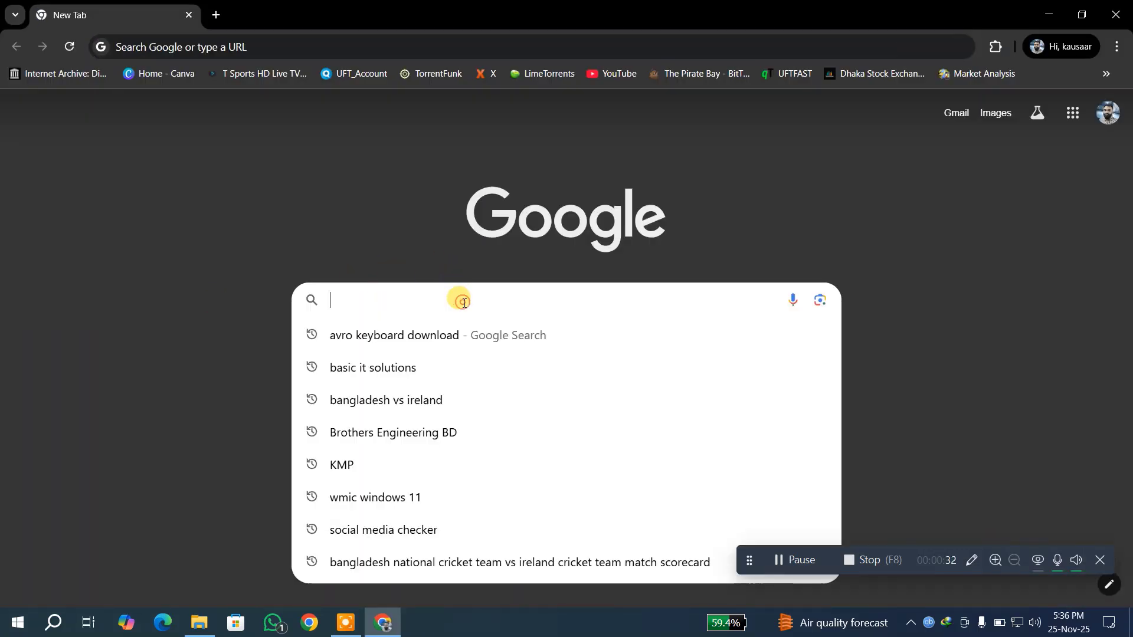
type("avr")
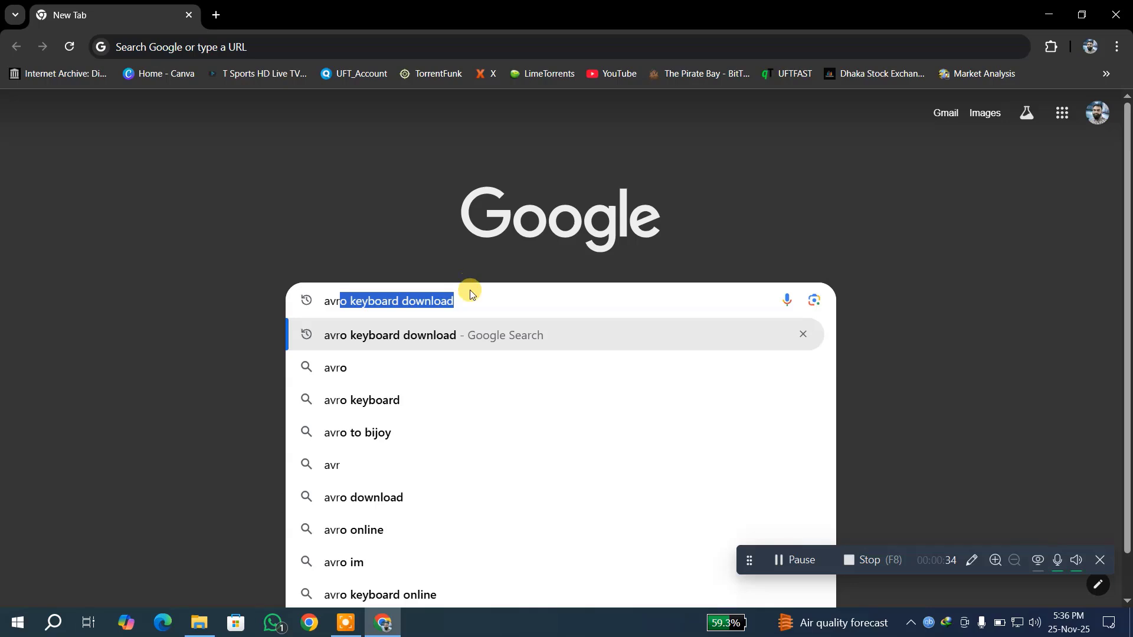
left_click(471, 290)
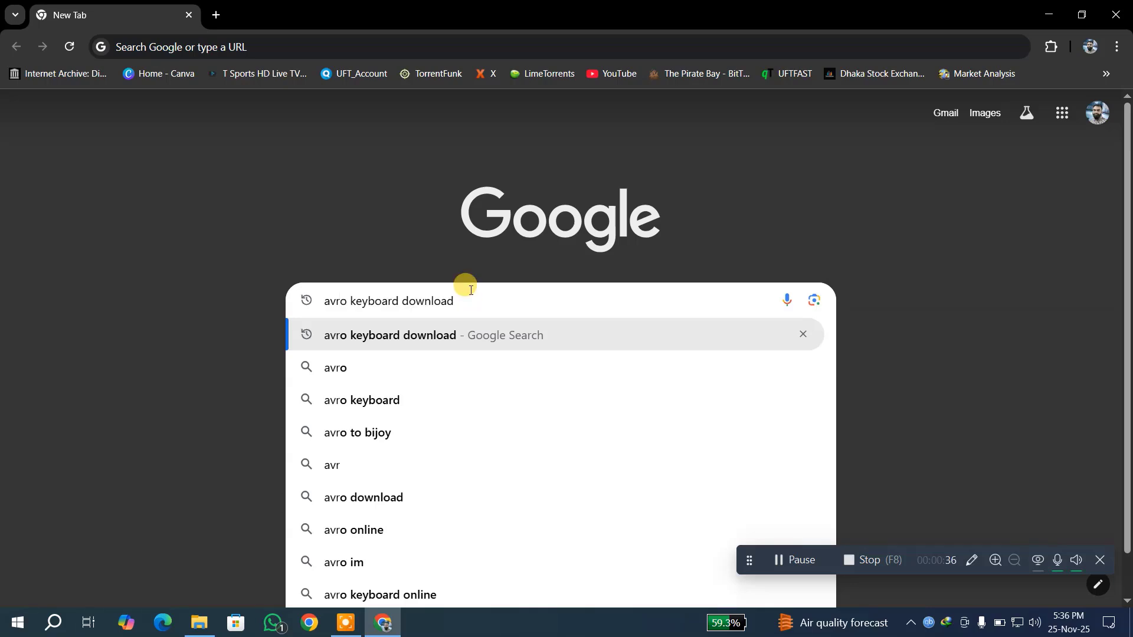
key("Return")
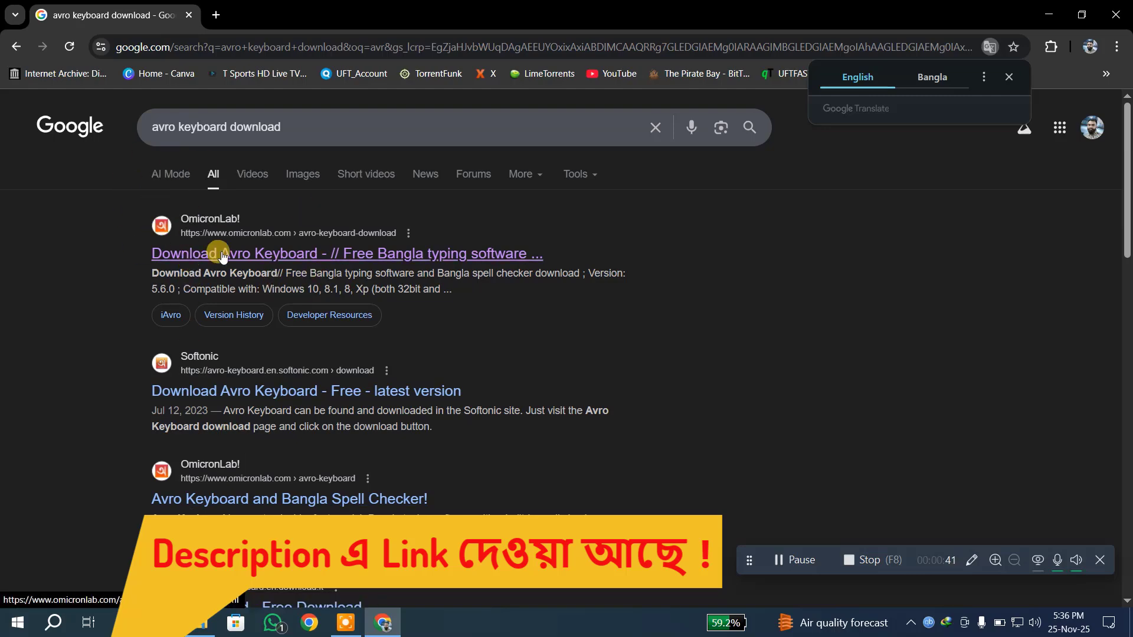
Open OmicronLab's Avro Keyboard download page from the search results and download the version 5.6.0 installer
left_click(221, 253)
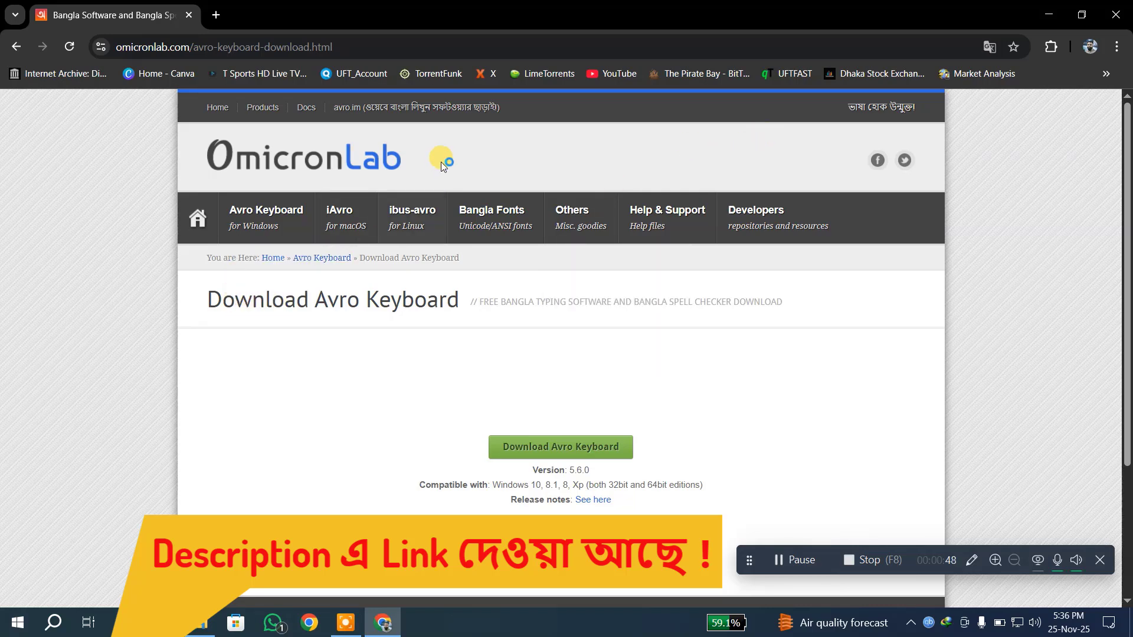
scroll(749, 367, "down", 1)
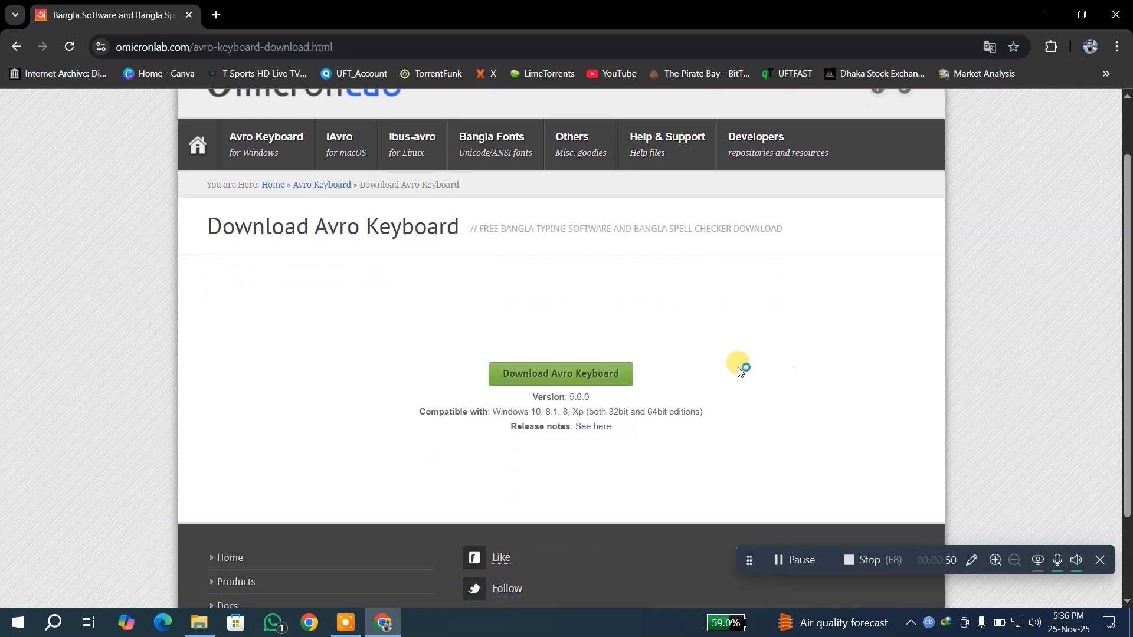
scroll(626, 342, "up", 1)
scroll(661, 353, "down", 1)
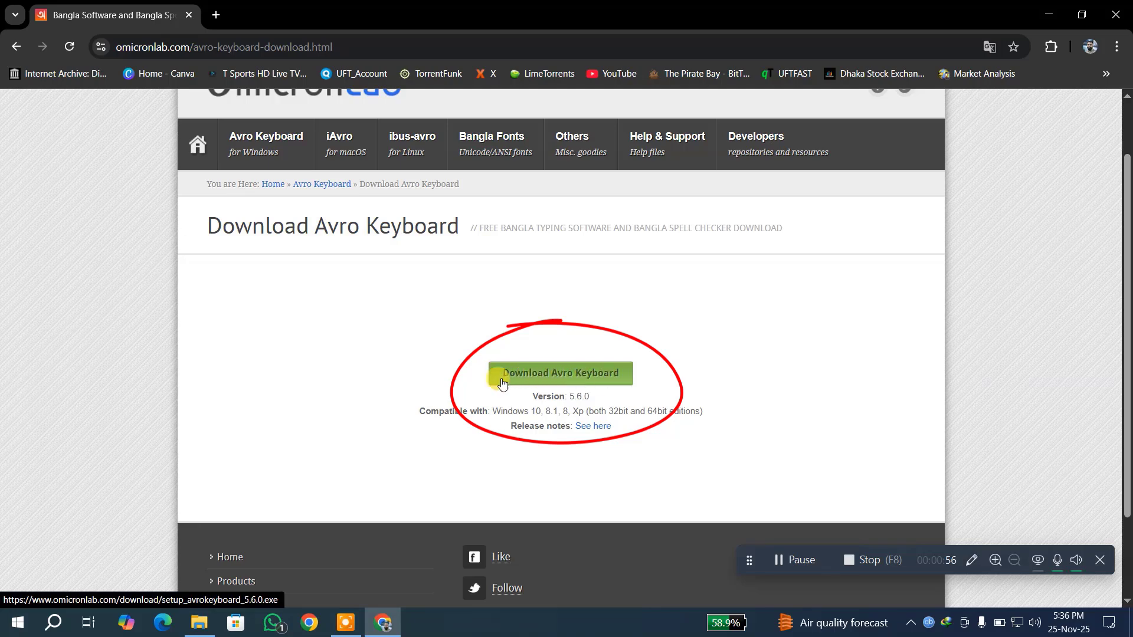
scroll(717, 378, "up", 1)
scroll(678, 379, "down", 1)
left_click(598, 376)
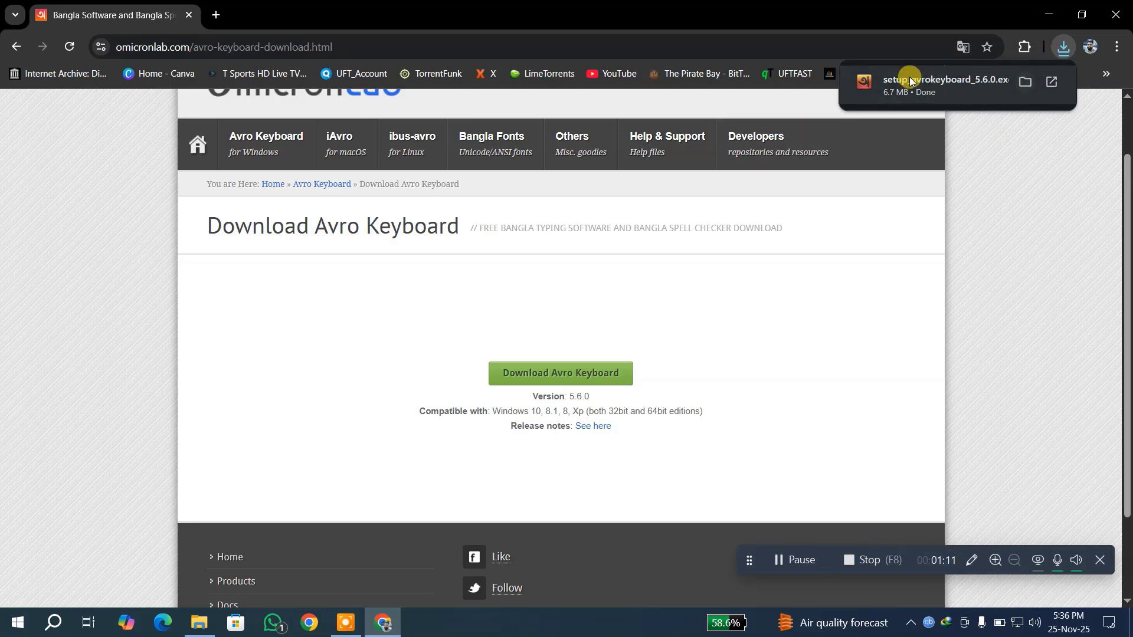
Run setup_avrokeyboard_5.6.0 from the Downloads folder and accept the license agreement
left_click(1026, 87)
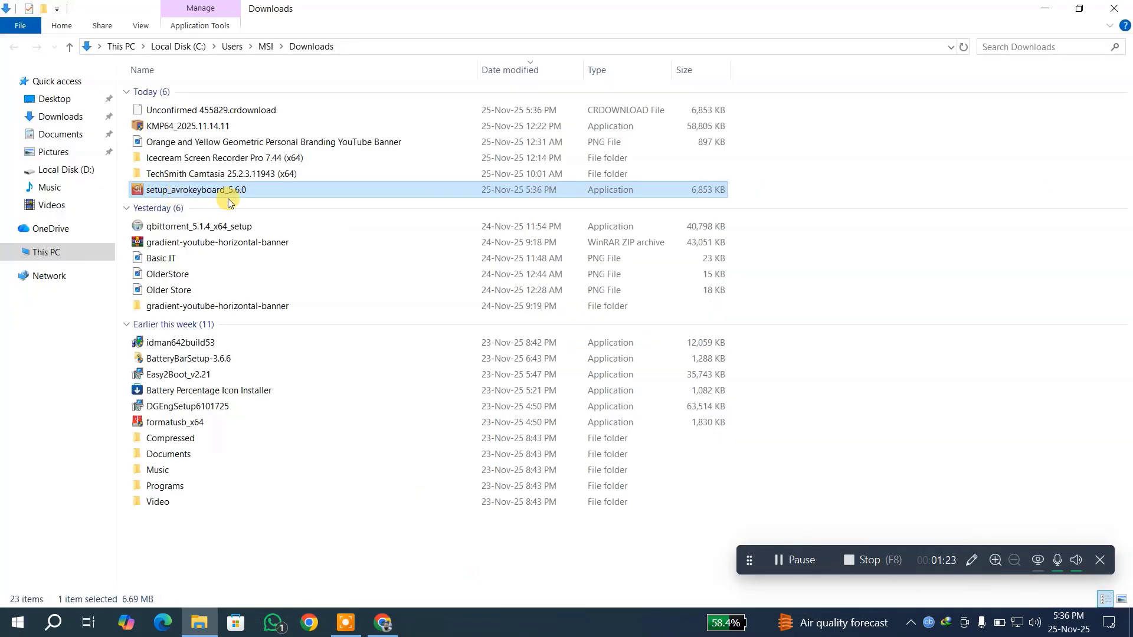
mouse_move(233, 194)
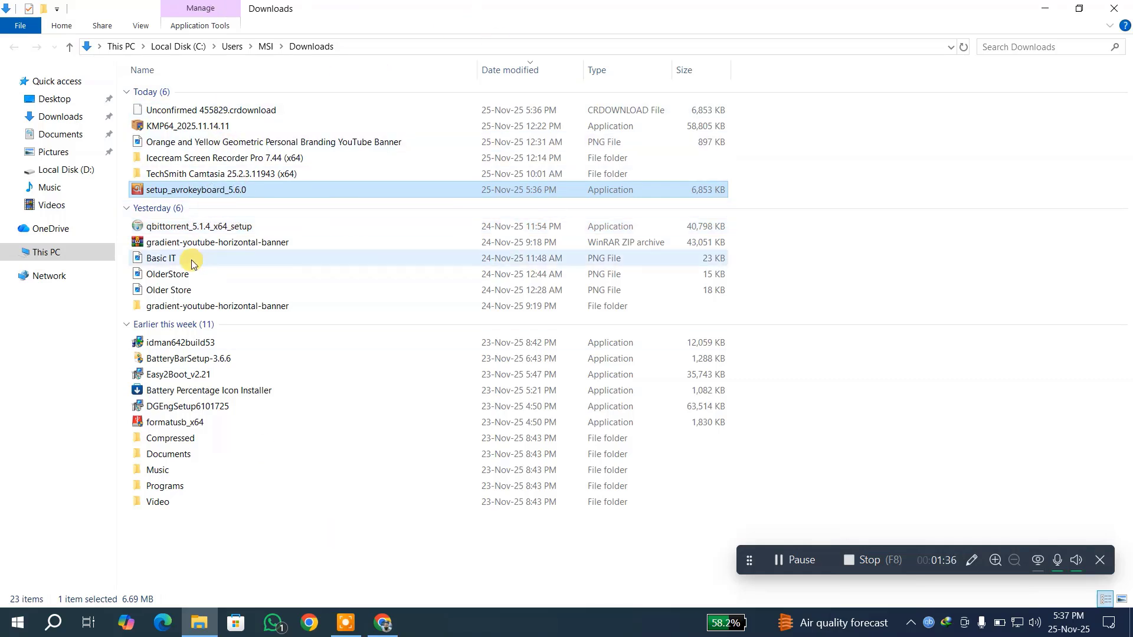
double_click(208, 192)
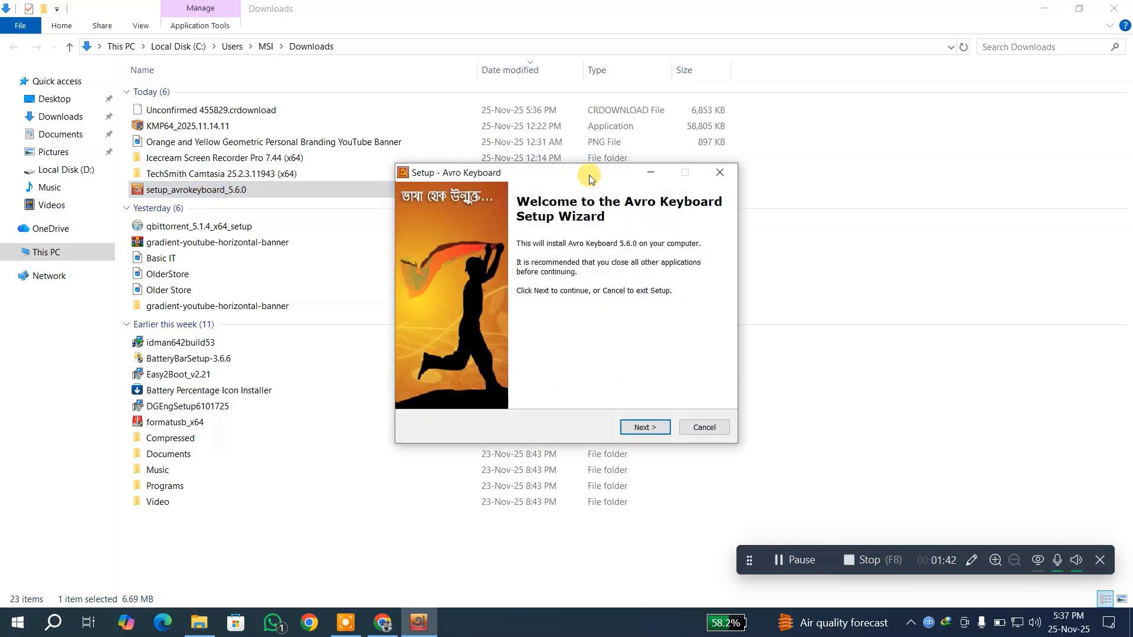
left_click_drag(586, 172, 551, 119)
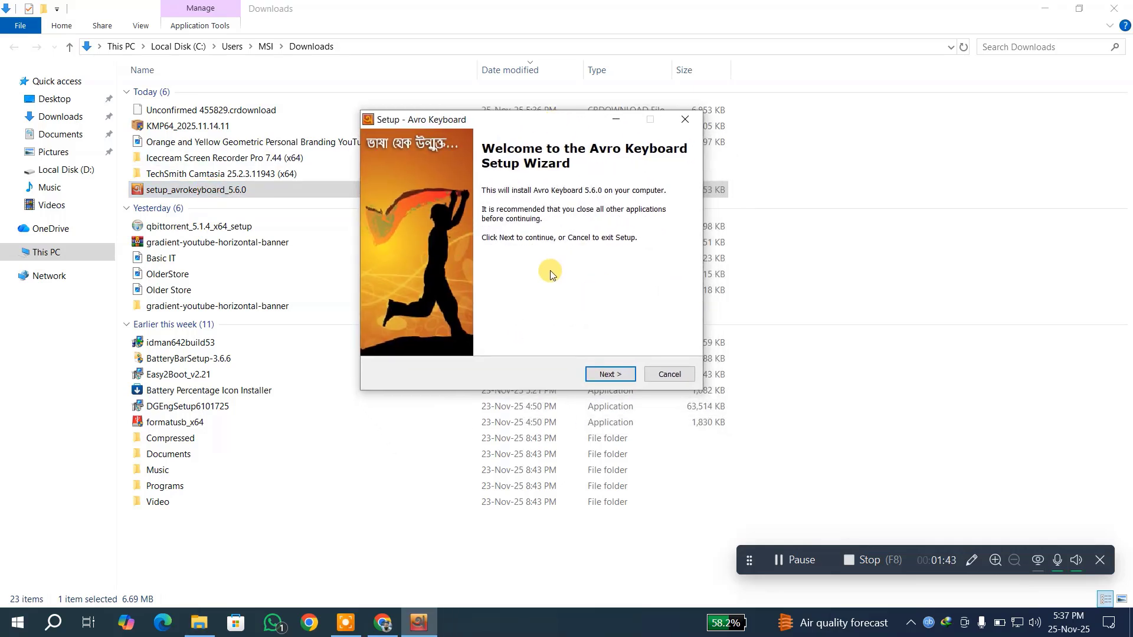
left_click(611, 375)
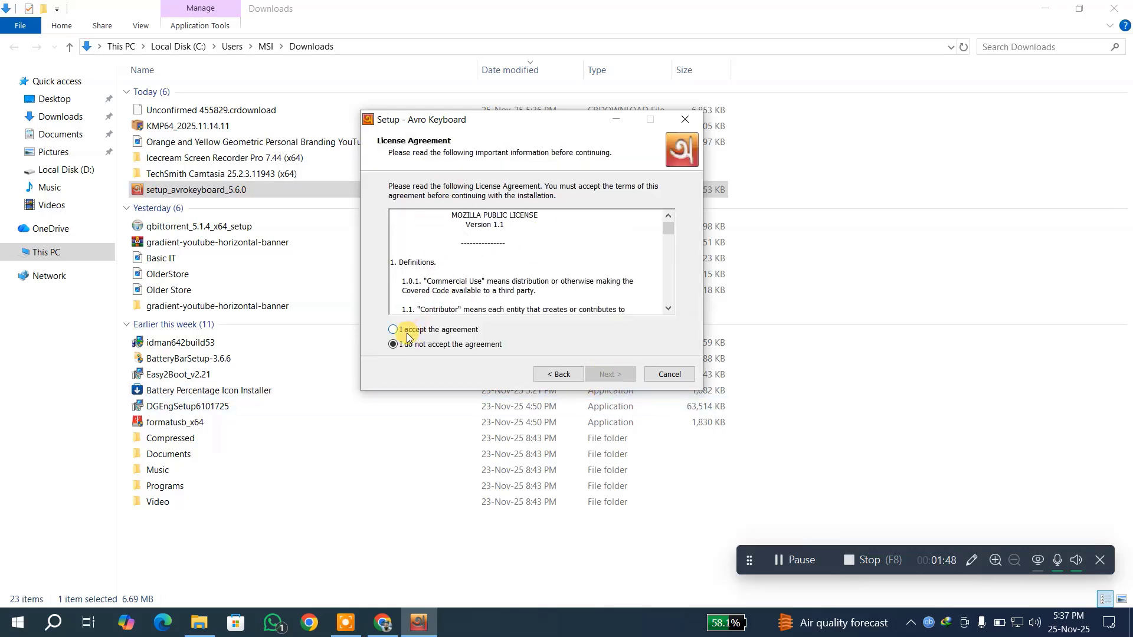
left_click(610, 374)
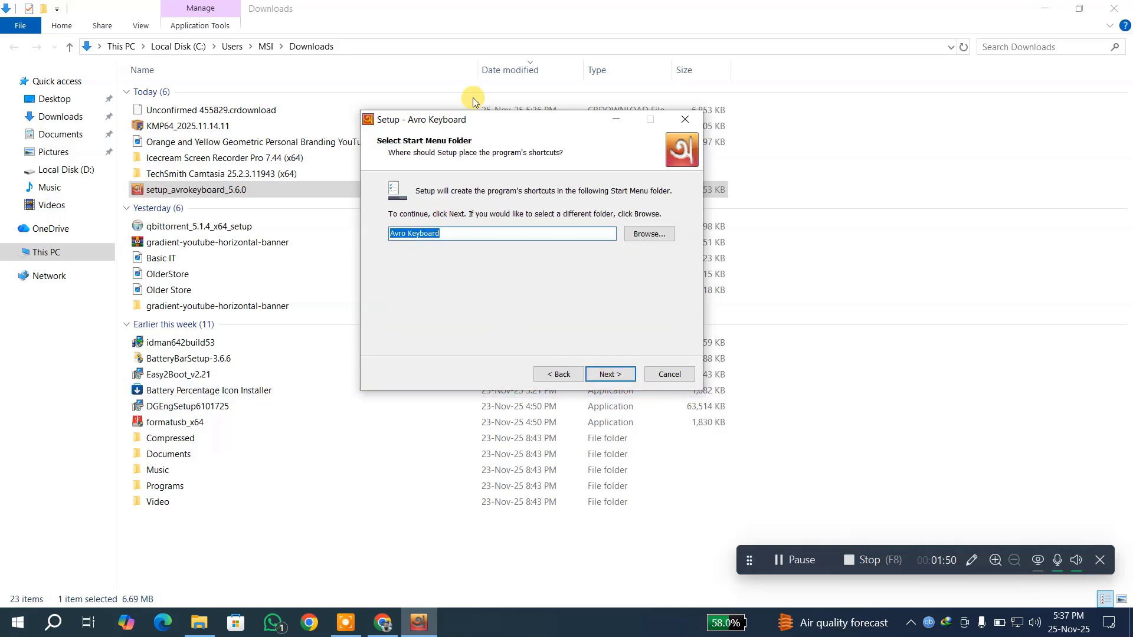
Install Avro Keyboard with the default Start Menu folder and the automatic weekly update check turned off, and finish the setup
left_click(606, 374)
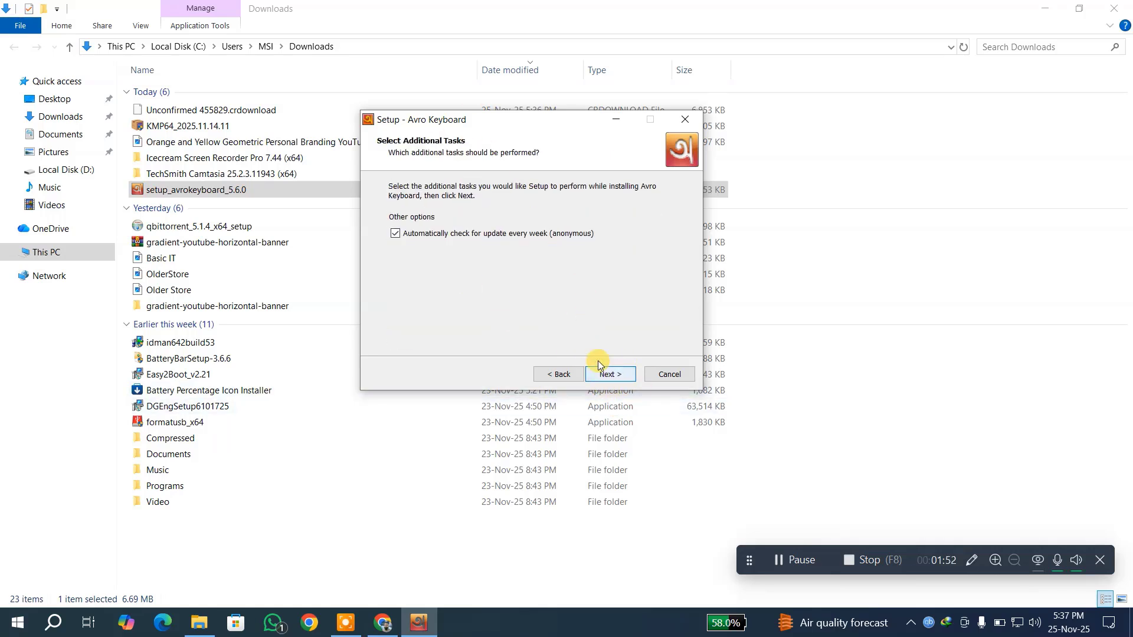
left_click(395, 234)
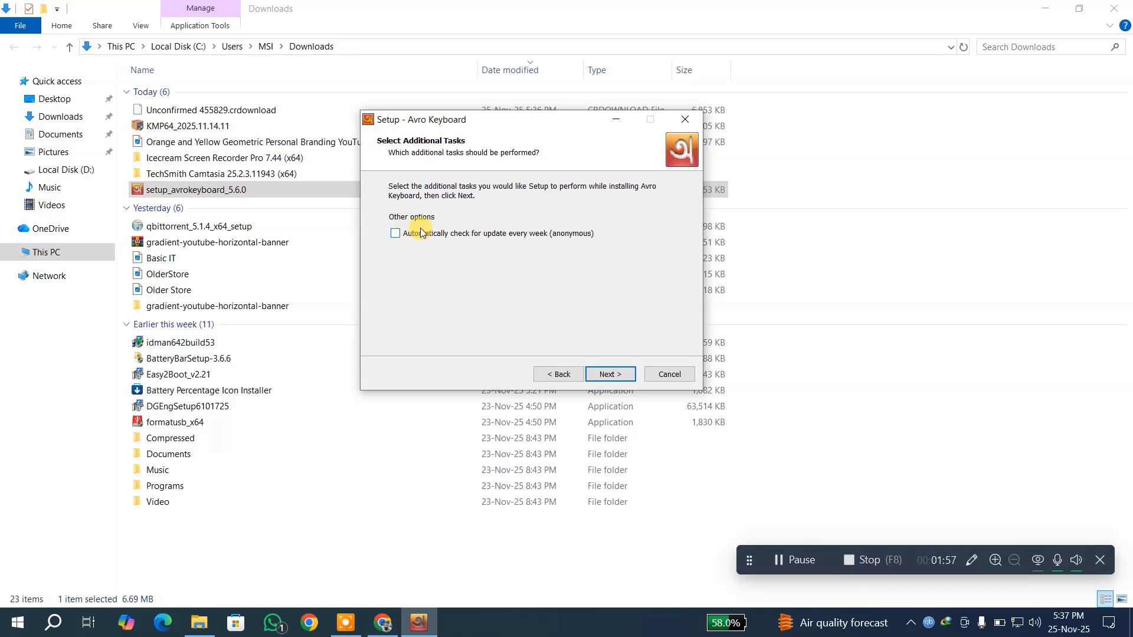
left_click(610, 375)
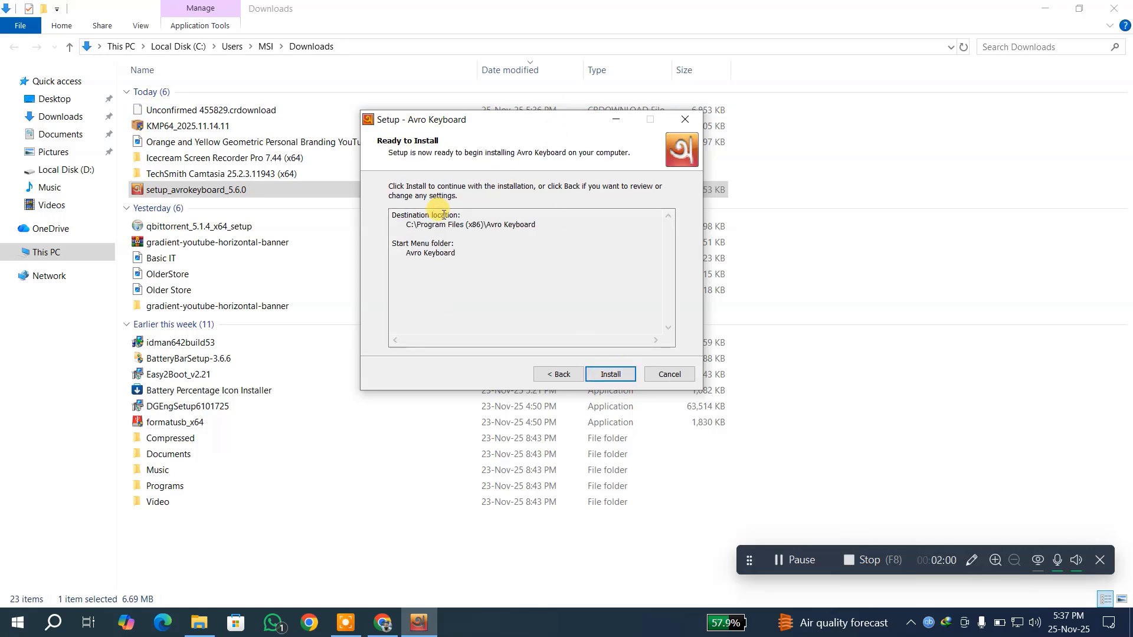
left_click(610, 377)
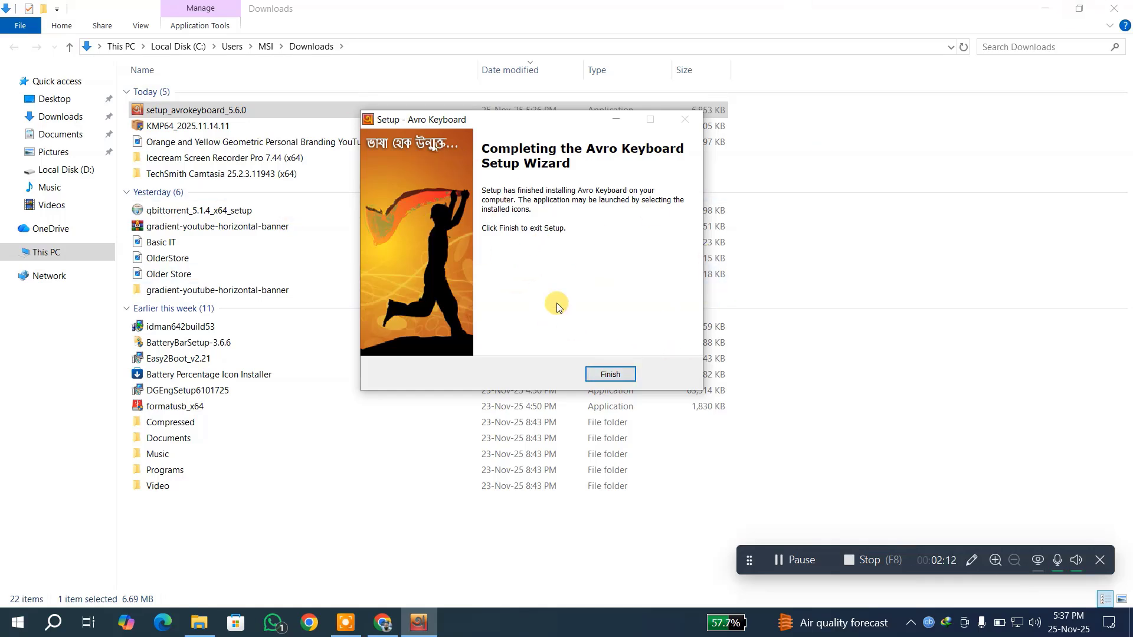
left_click(616, 375)
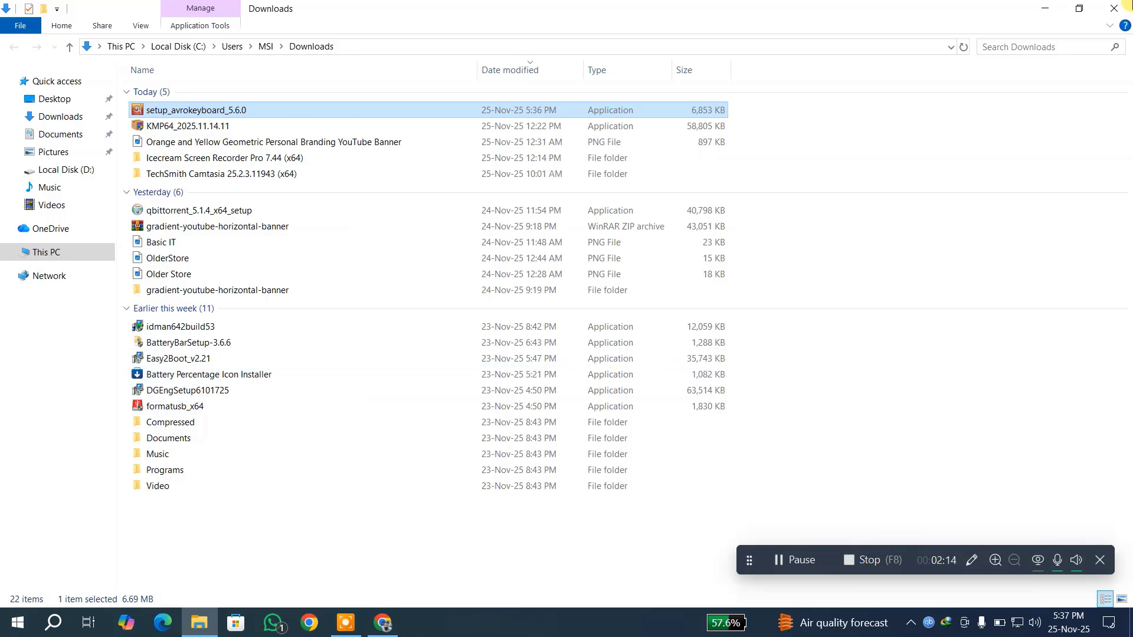
Close the Downloads folder window and minimize the browser to show the desktop
left_click(1114, 9)
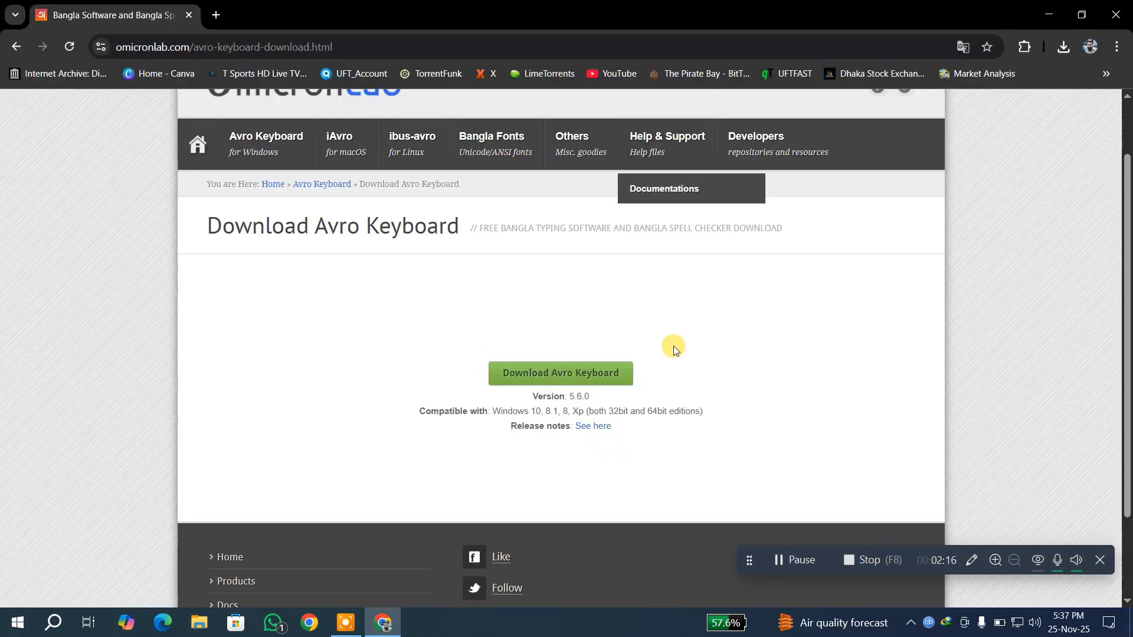
scroll(669, 347, "up", 1)
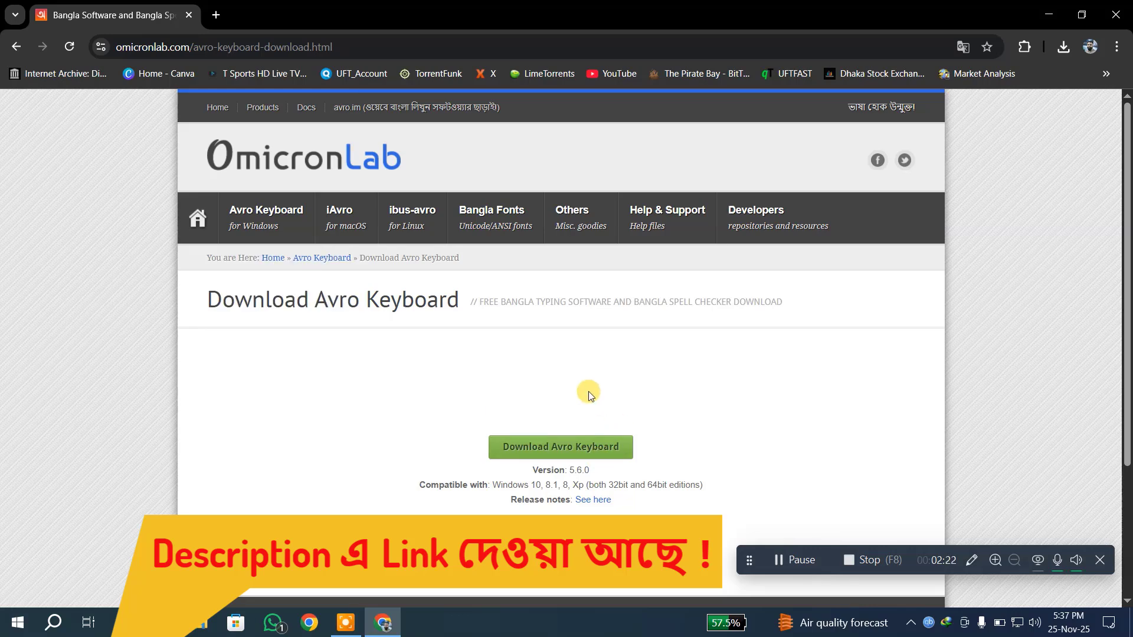
left_click(1051, 14)
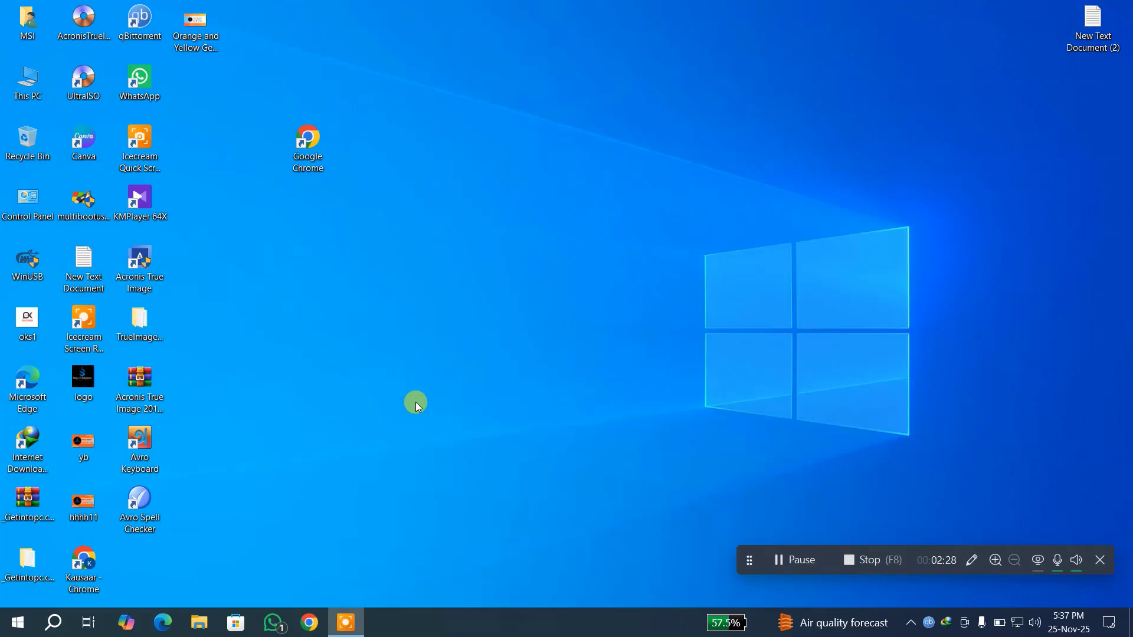
Start Avro Keyboard from its desktop shortcut
left_click(144, 458)
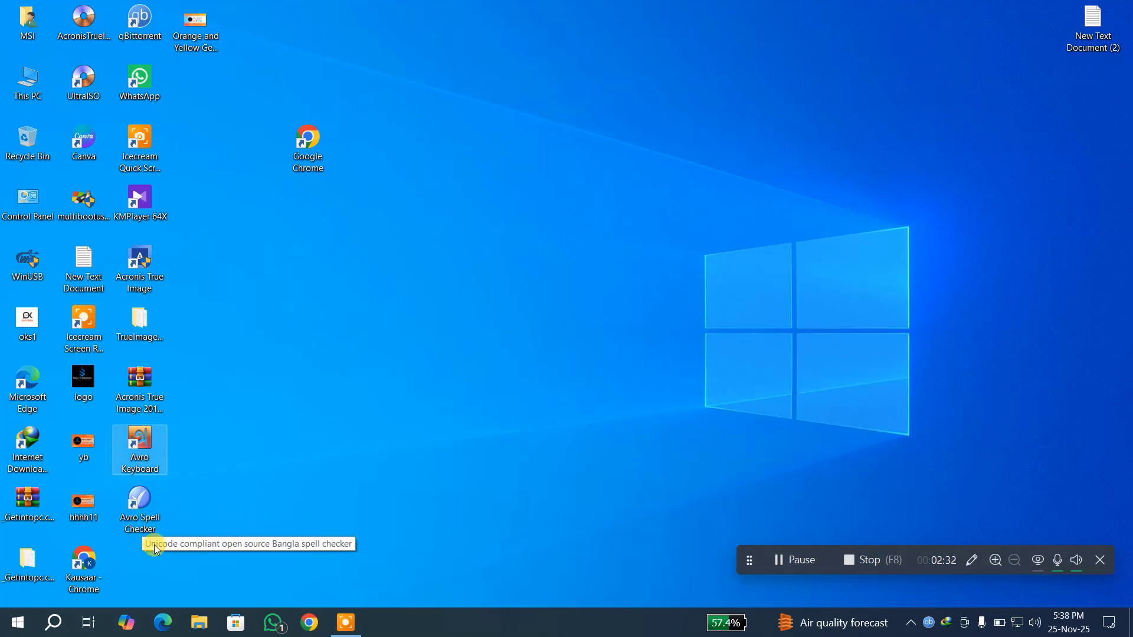
left_click(268, 488)
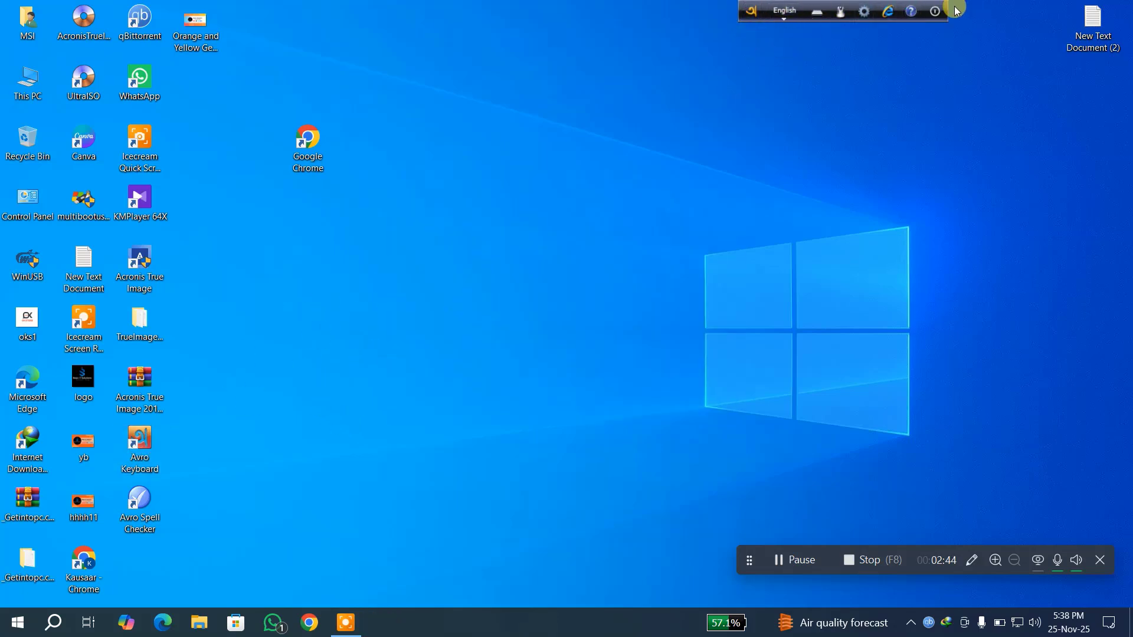
left_click(785, 11)
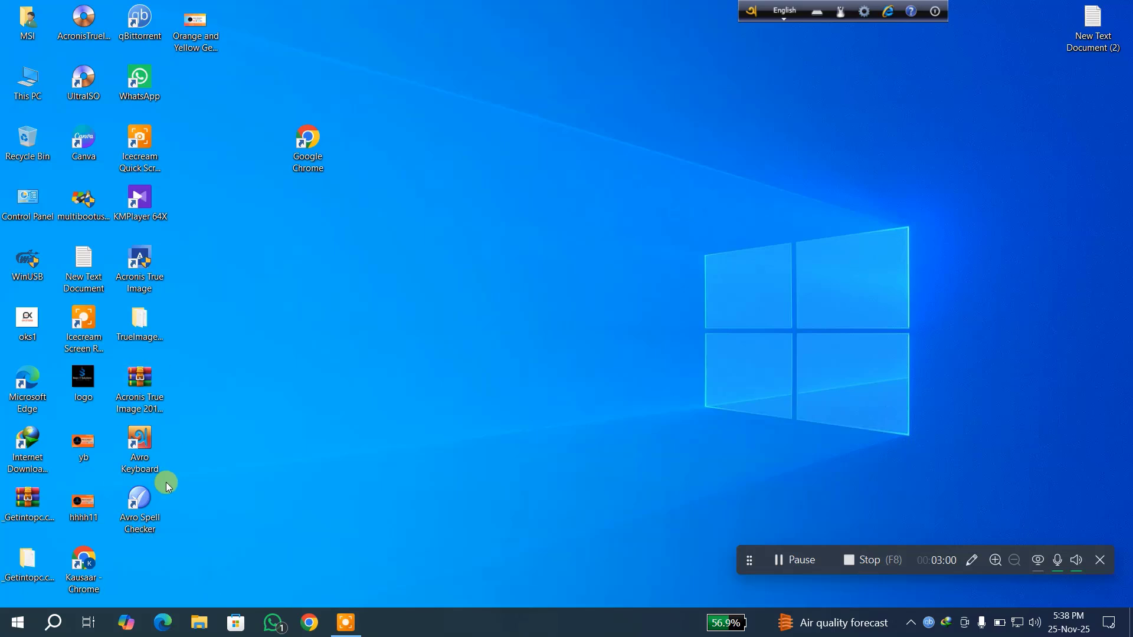
Open Avro Spell Checker with its window in the middle of the desktop and switch Avro Keyboard's language to Bangla (বাংলা)
double_click(135, 510)
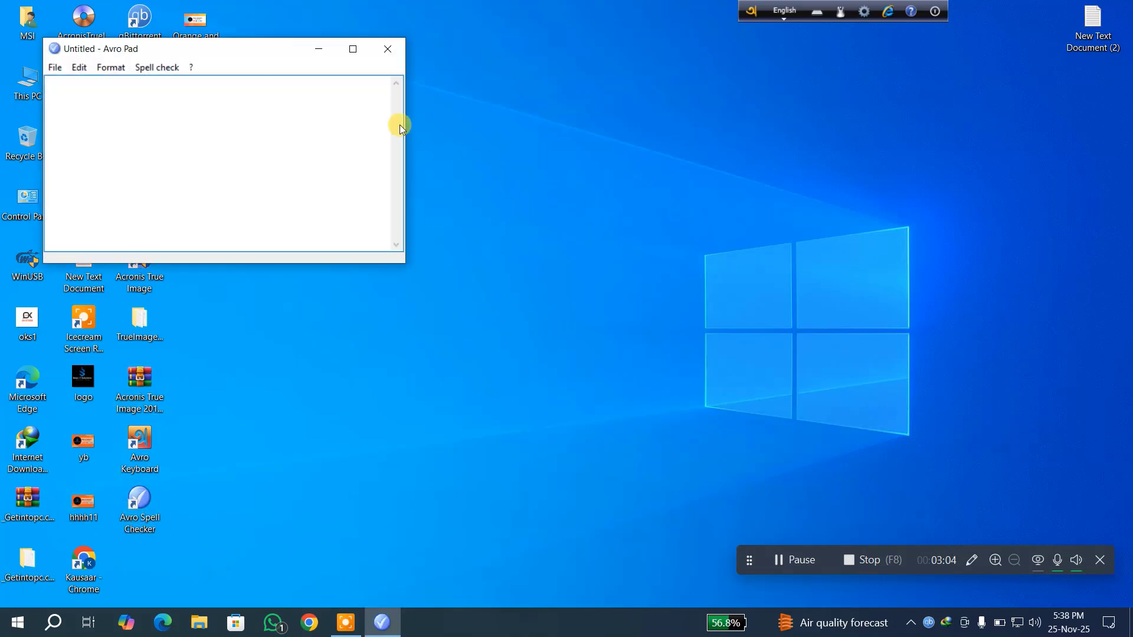
left_click_drag(250, 52, 597, 138)
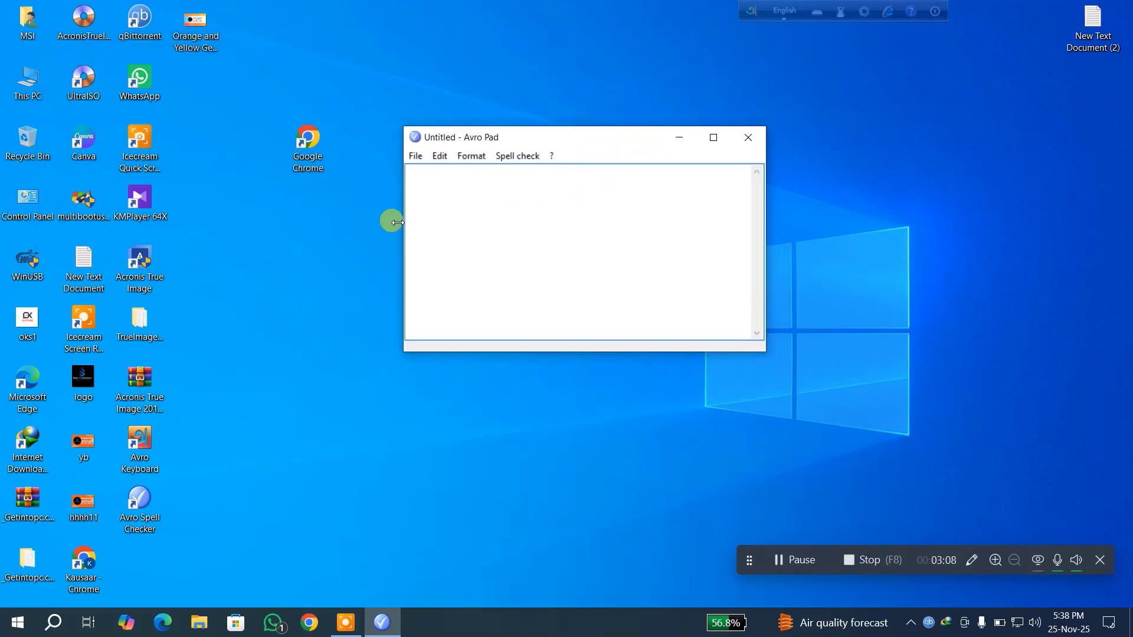
left_click(429, 190)
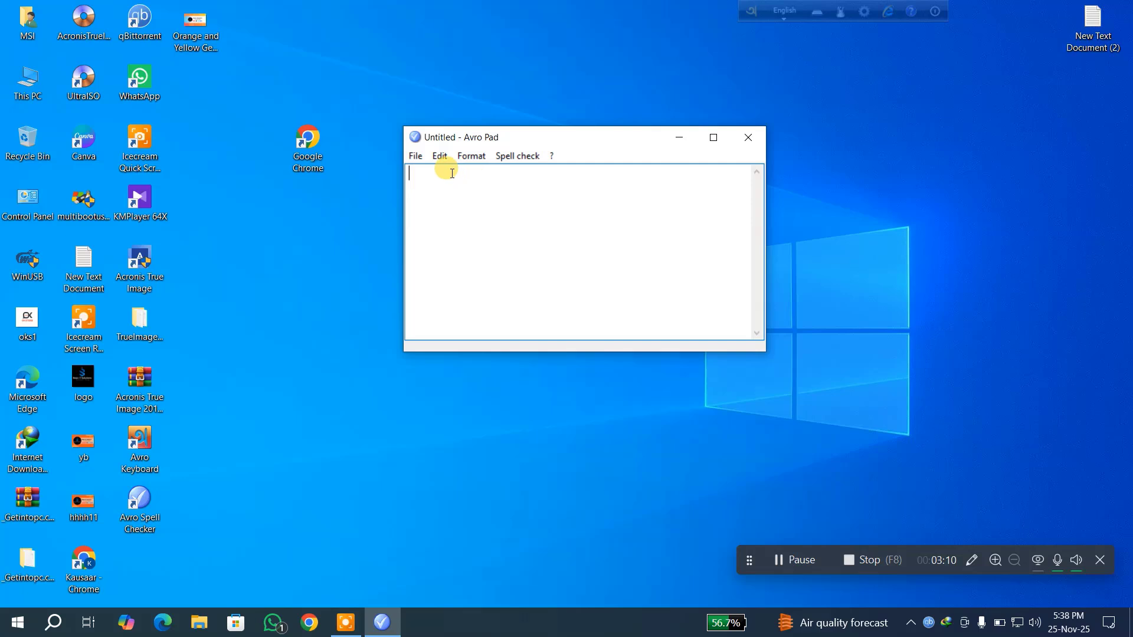
left_click(787, 13)
left_click(509, 195)
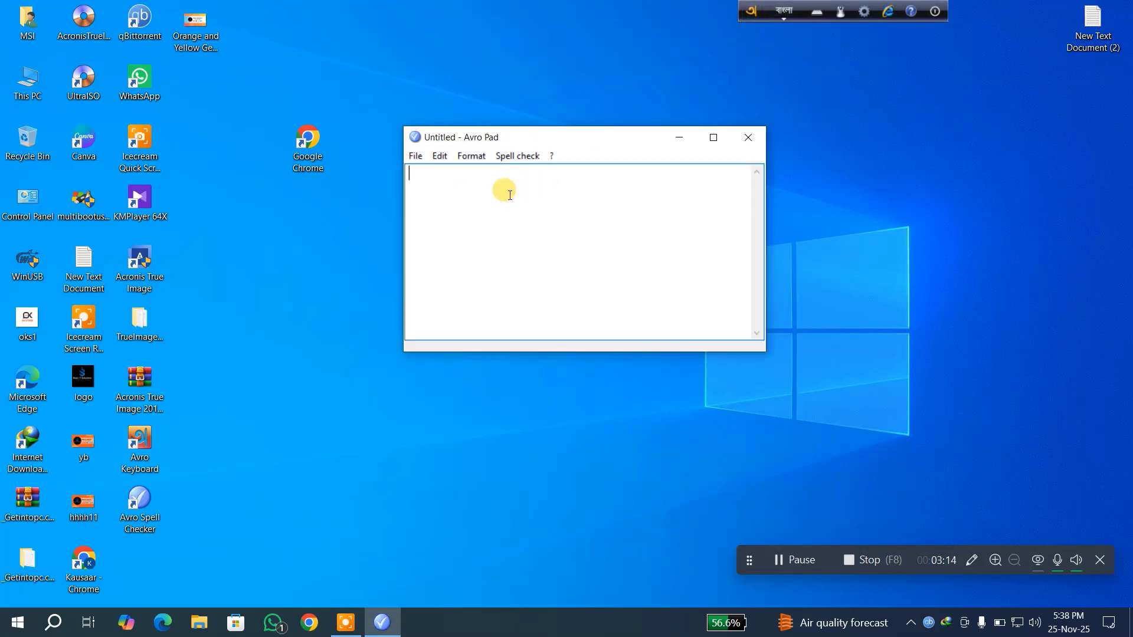
Write the Bangla phrase "আমার সোনার বাংলা" phonetically on the first line of the empty Avro Pad document
type("amar")
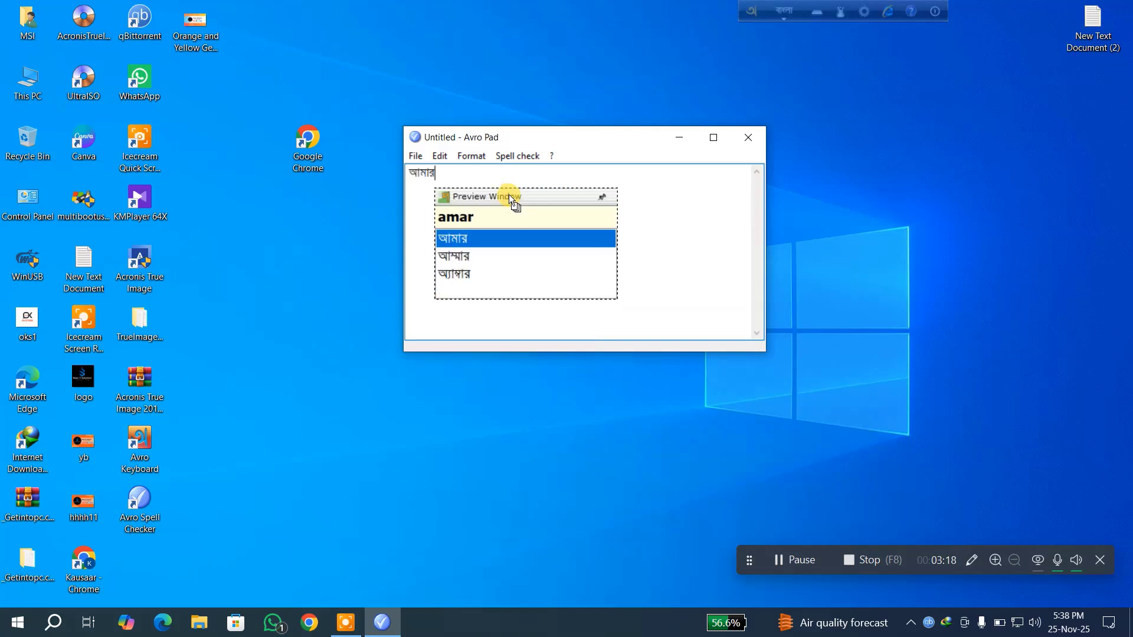
type(" so")
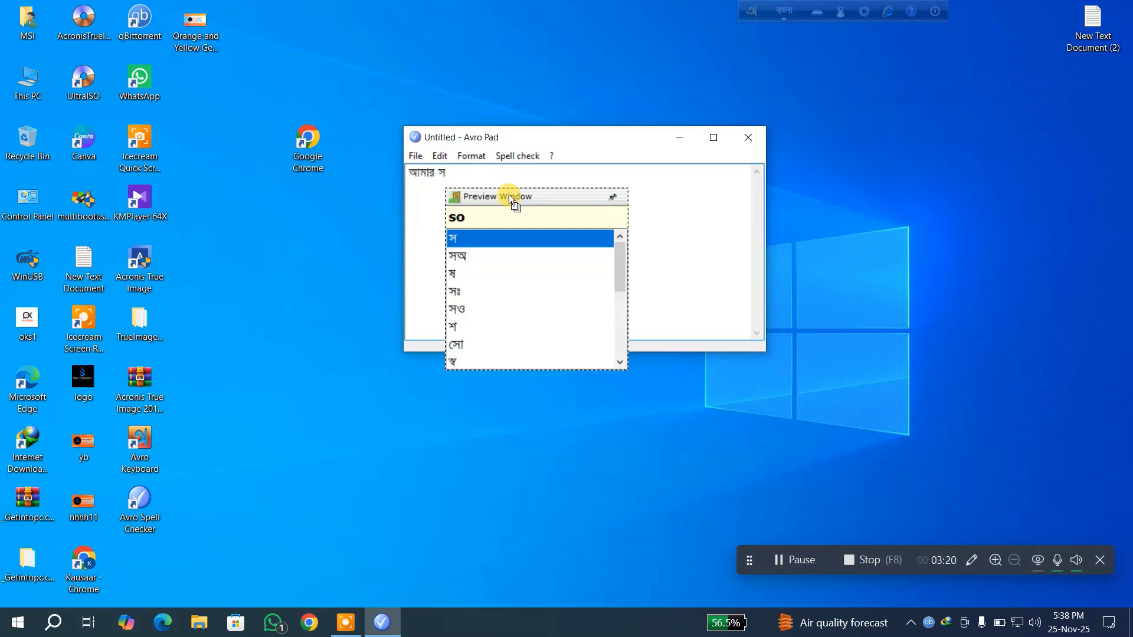
key("BackSpace")
type("Onar ")
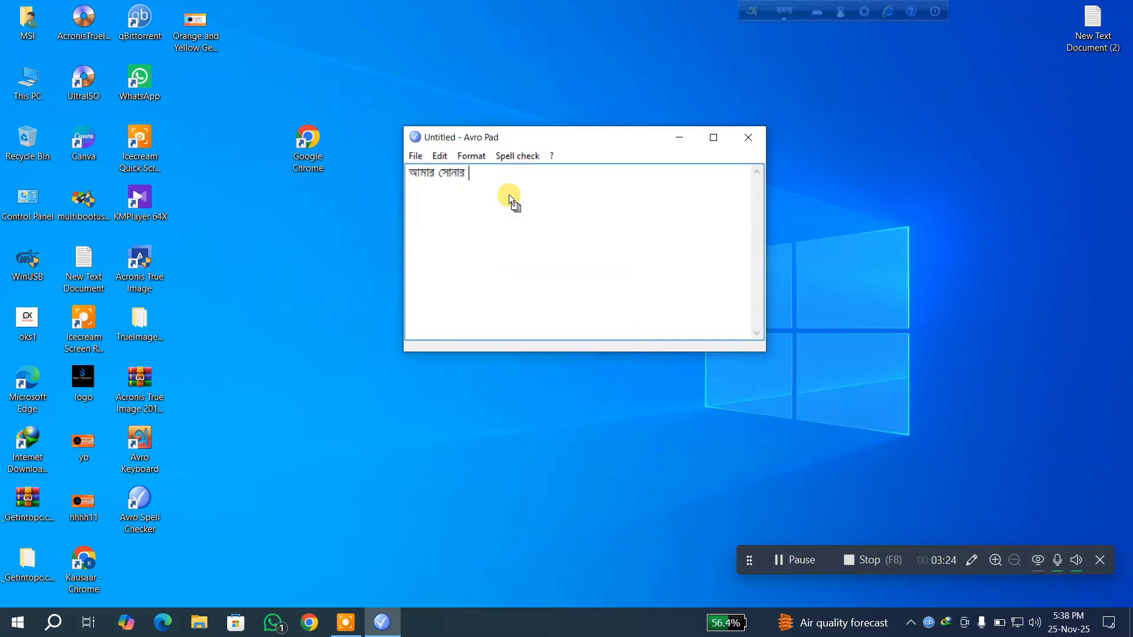
type("bang")
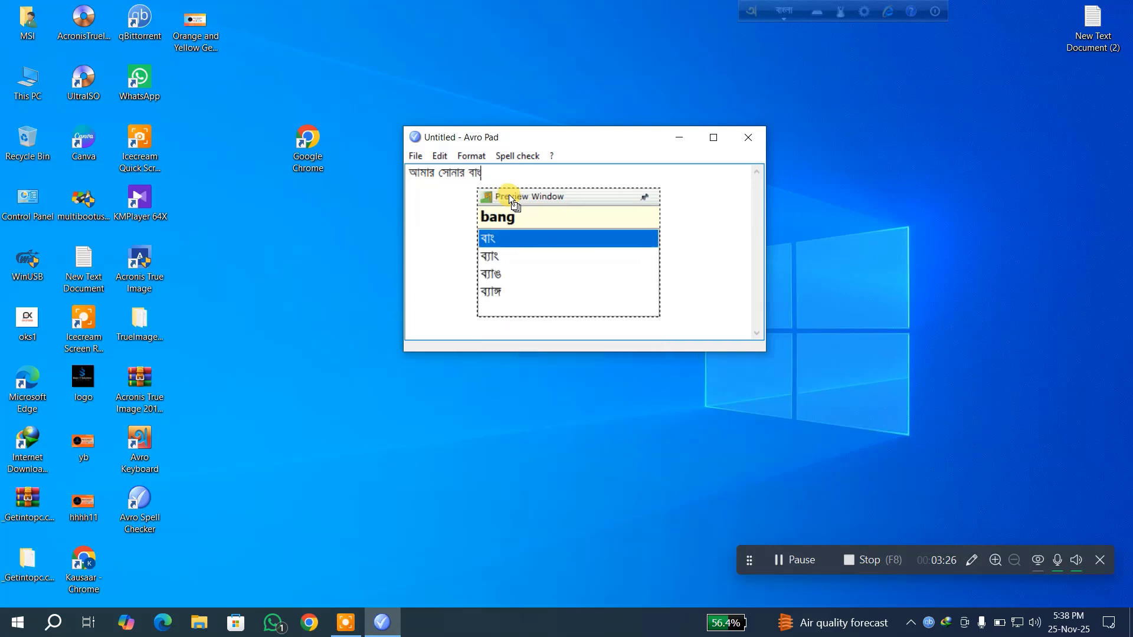
type("la")
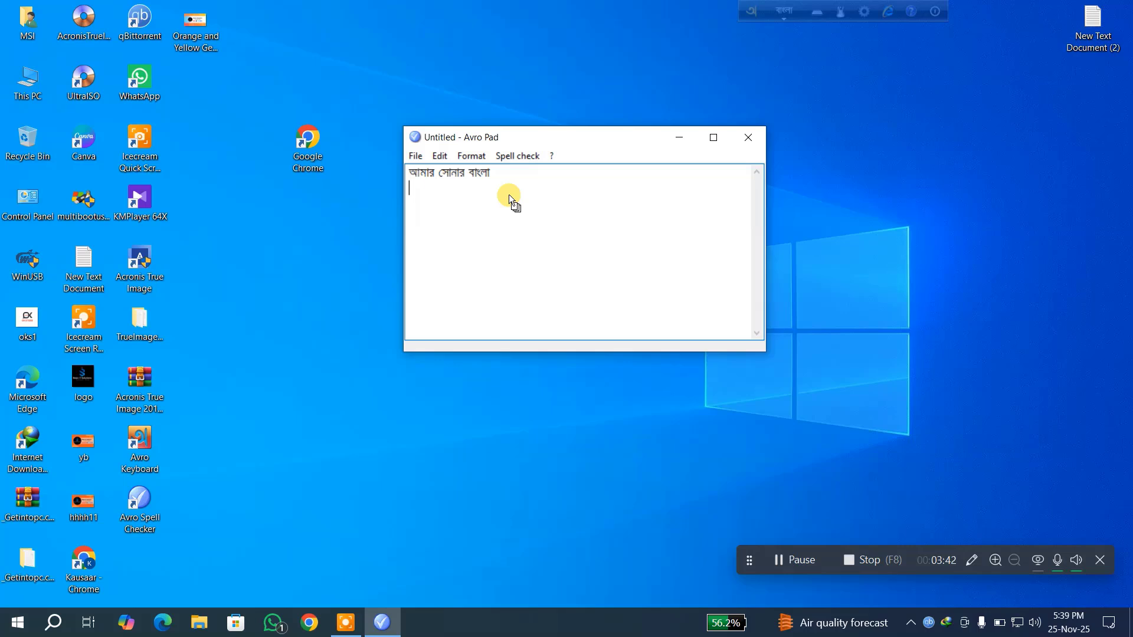
type("a")
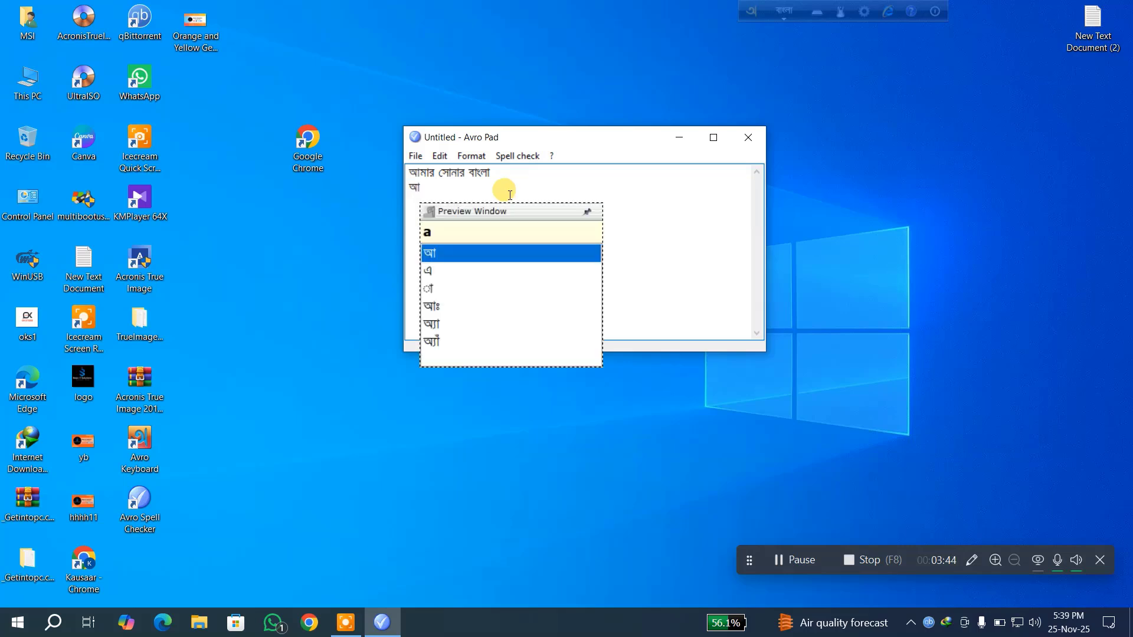
type("m")
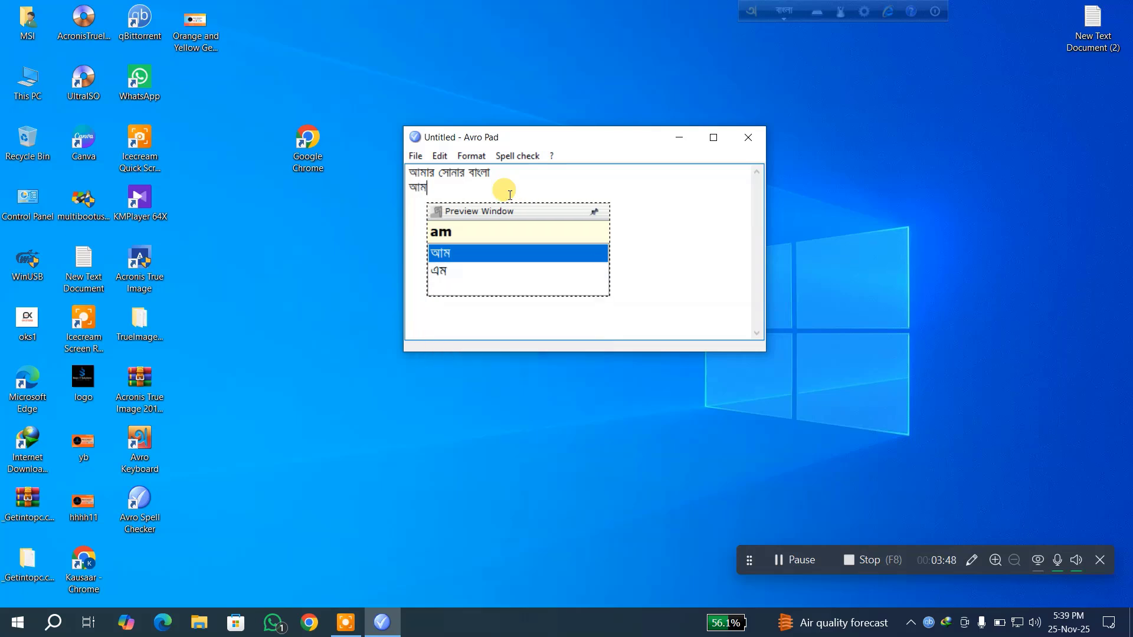
key("BackSpace")
key("BackSpace")
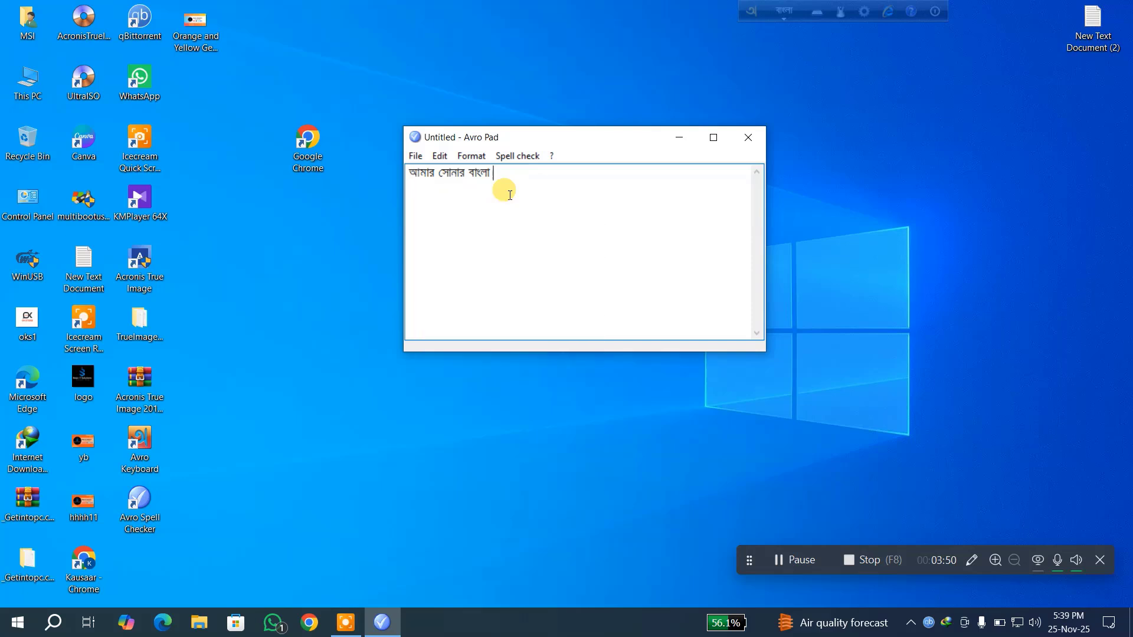
Add the word "আমি" phonetically at the end of the first line, followed by two line breaks
type("ami")
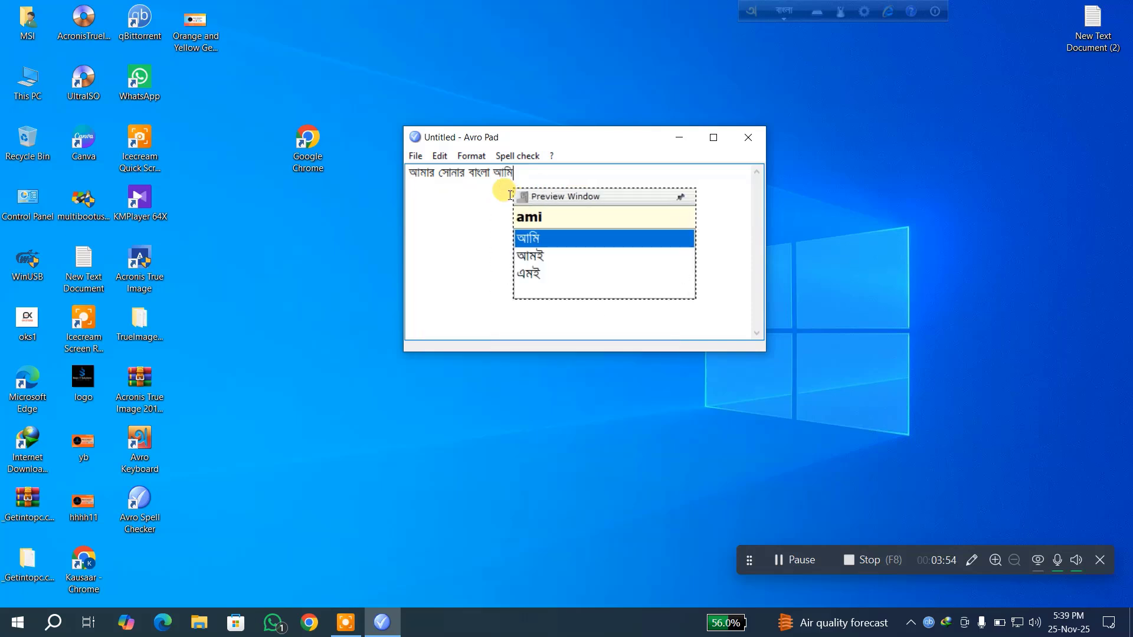
key("Return")
key("Return")
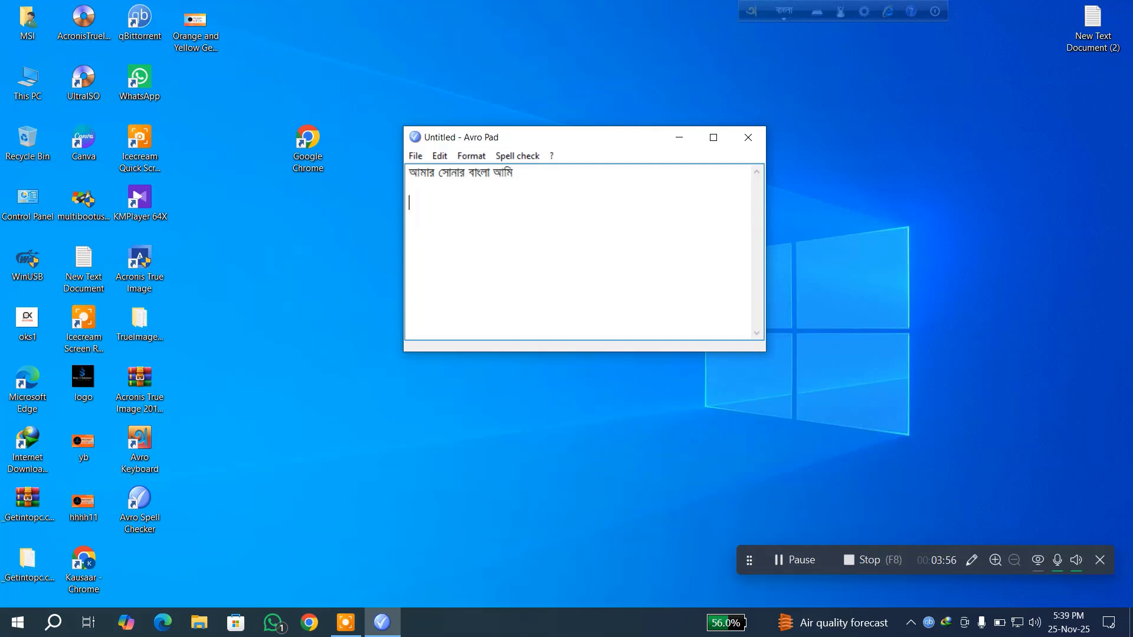